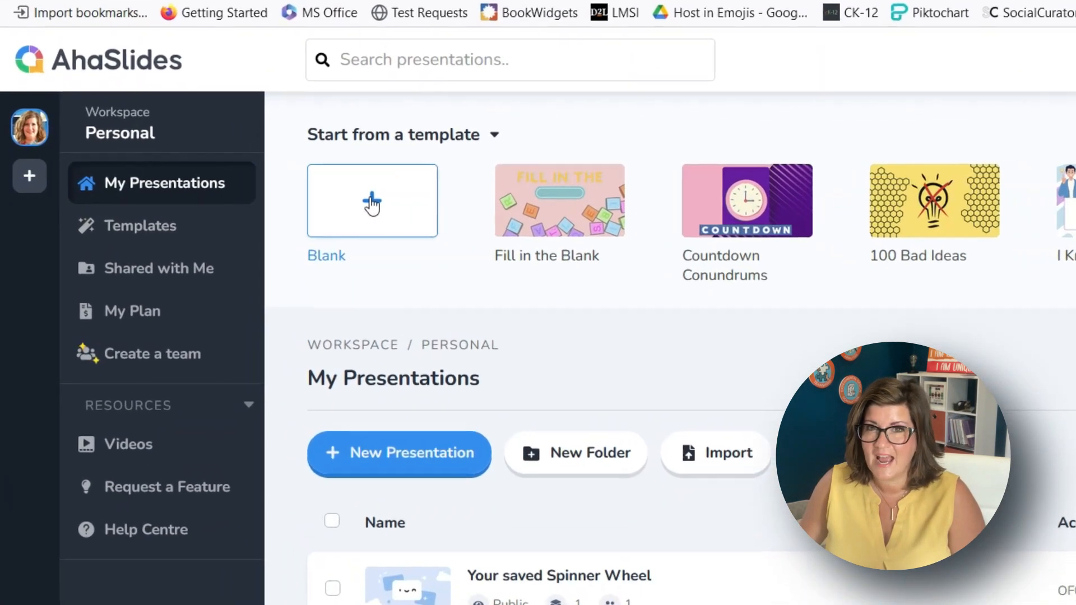
# Step: Create a blank presentation and name it "Demo Reward Wheel for Science Teachers"
pyautogui.click(371, 205)
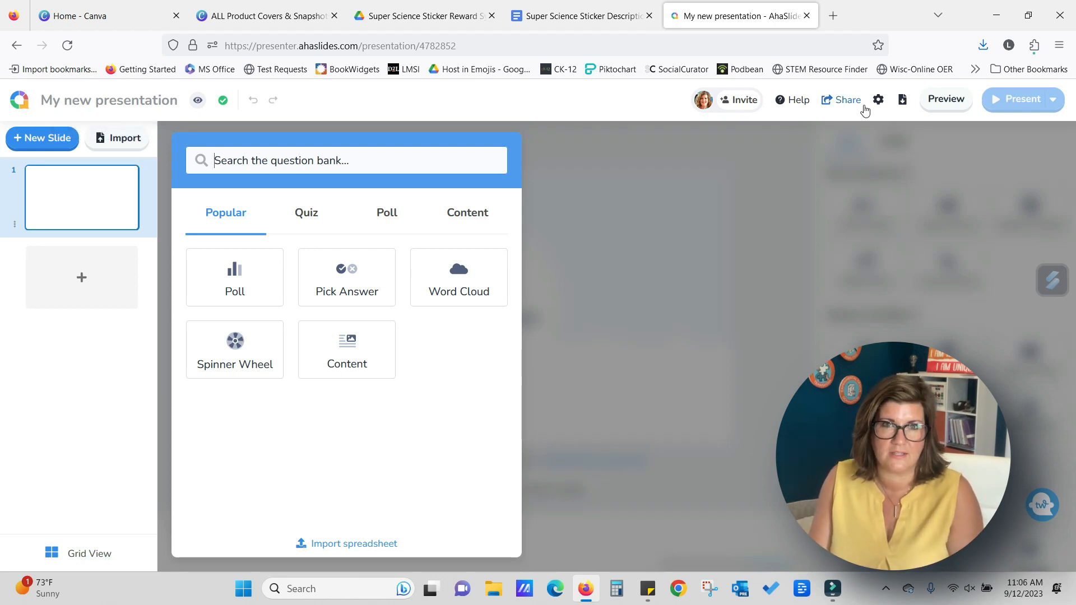
pyautogui.click(146, 92)
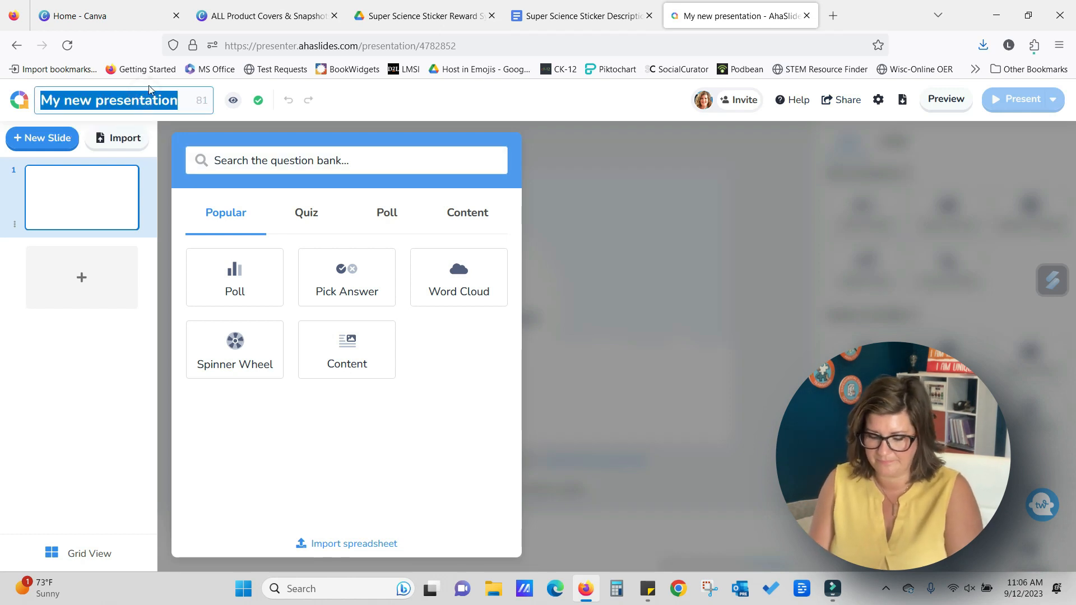
pyautogui.write('Demo Reward')
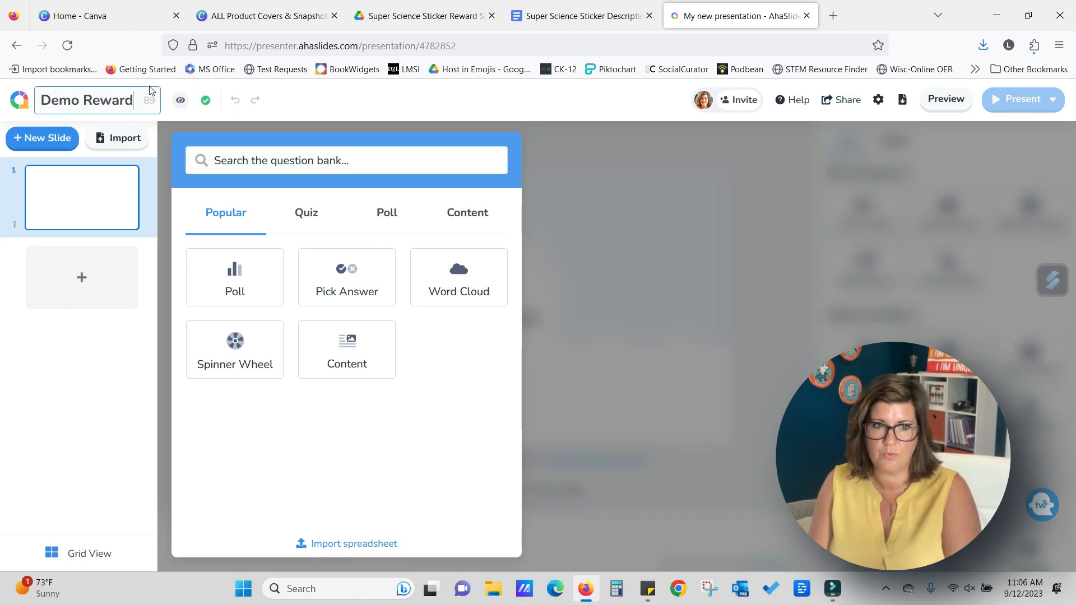
pyautogui.write(' Wheel for Science Teachers')
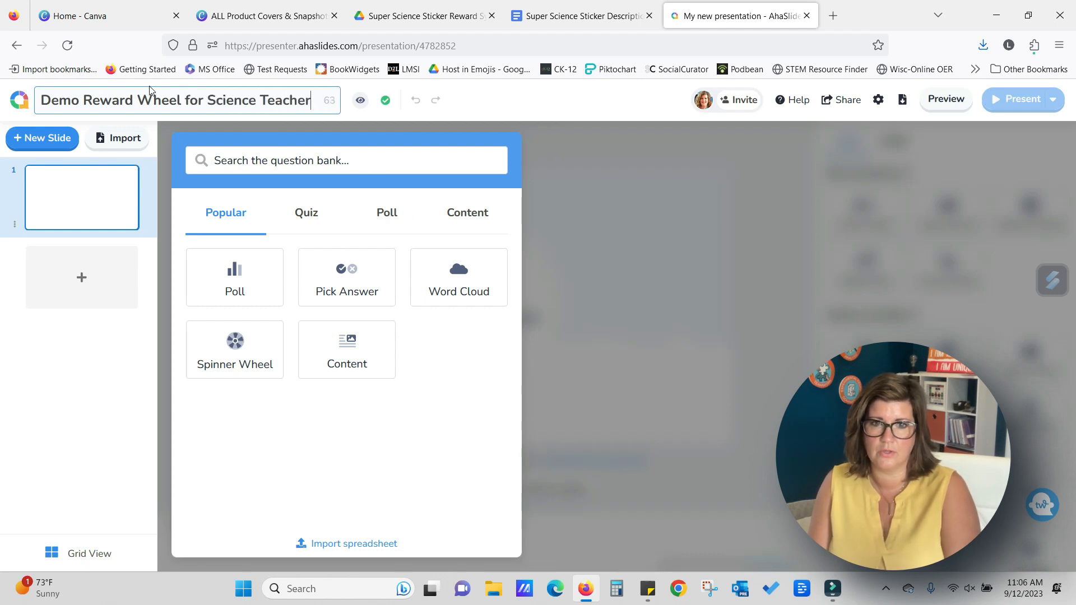
pyautogui.click(531, 106)
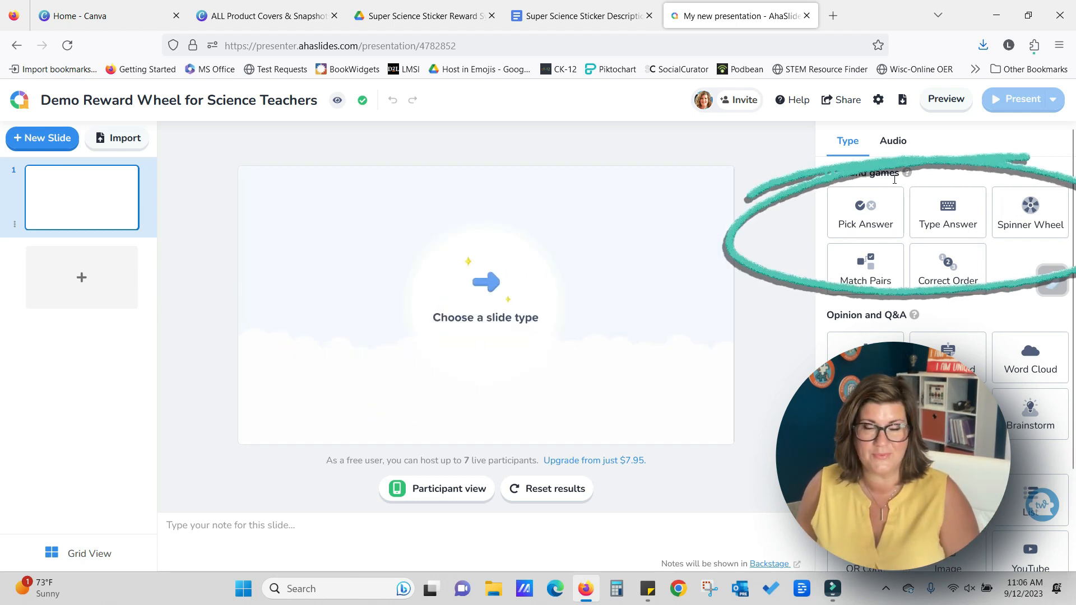
# Step: Make the first slide a Spinner Wheel with the heading "Spin for your reward!"
pyautogui.click(1030, 210)
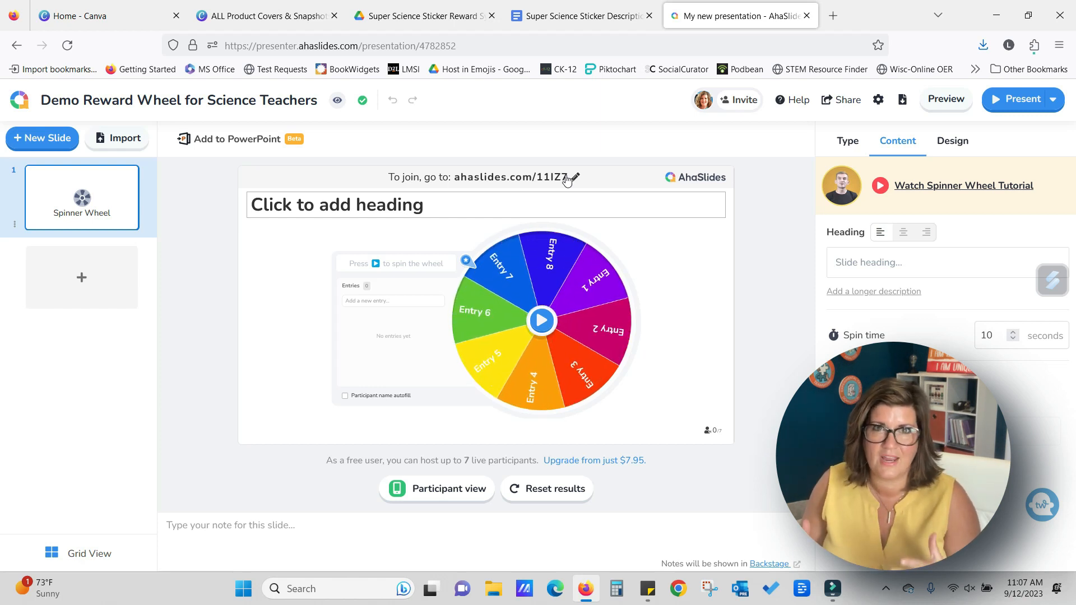
pyautogui.click(412, 193)
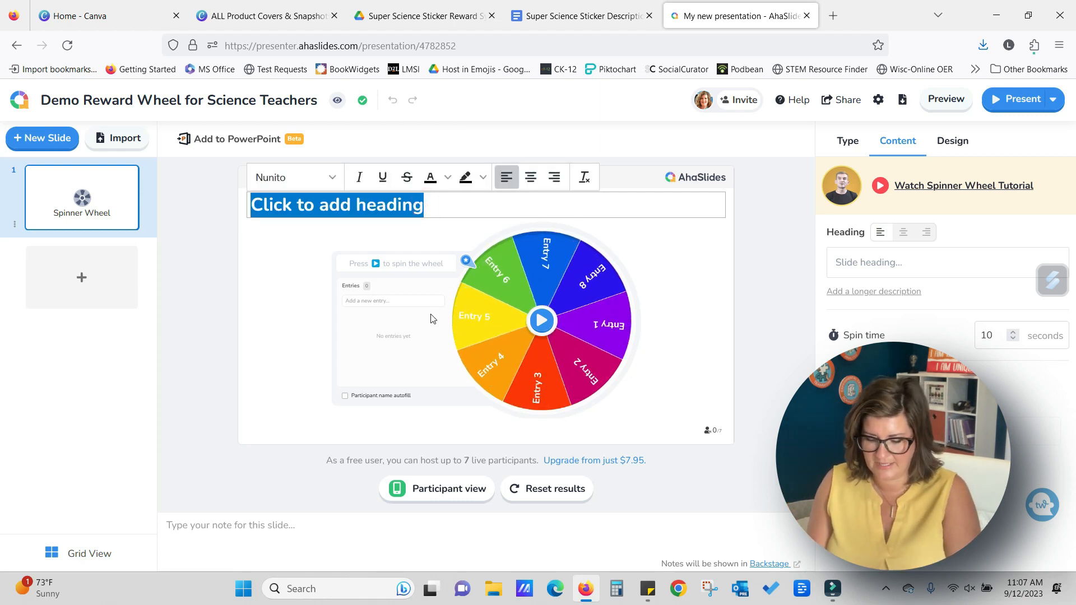
pyautogui.write('Spin for your reward!')
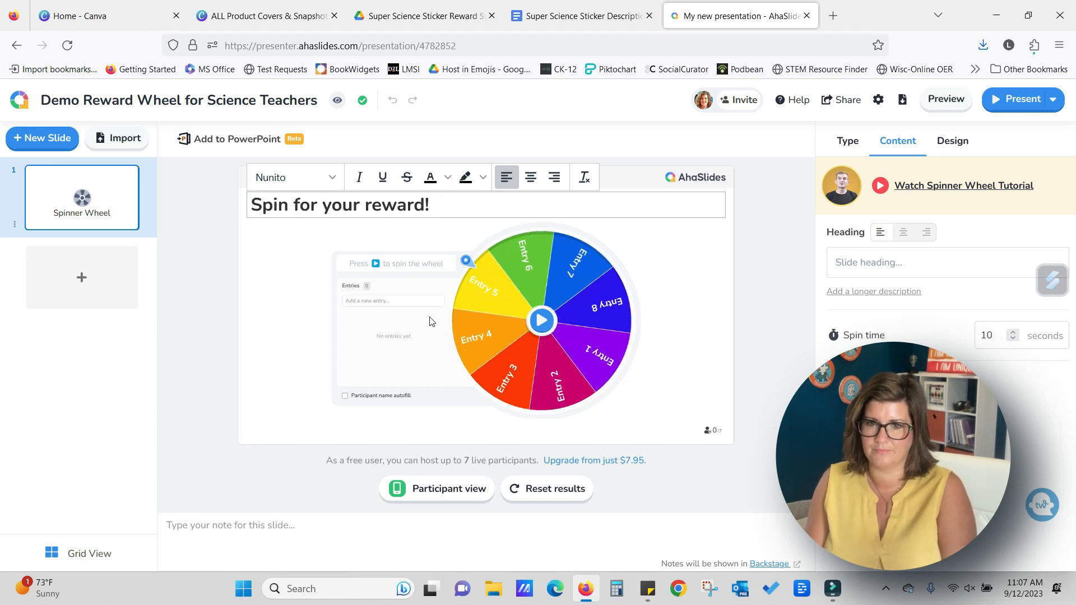
pyautogui.click(693, 292)
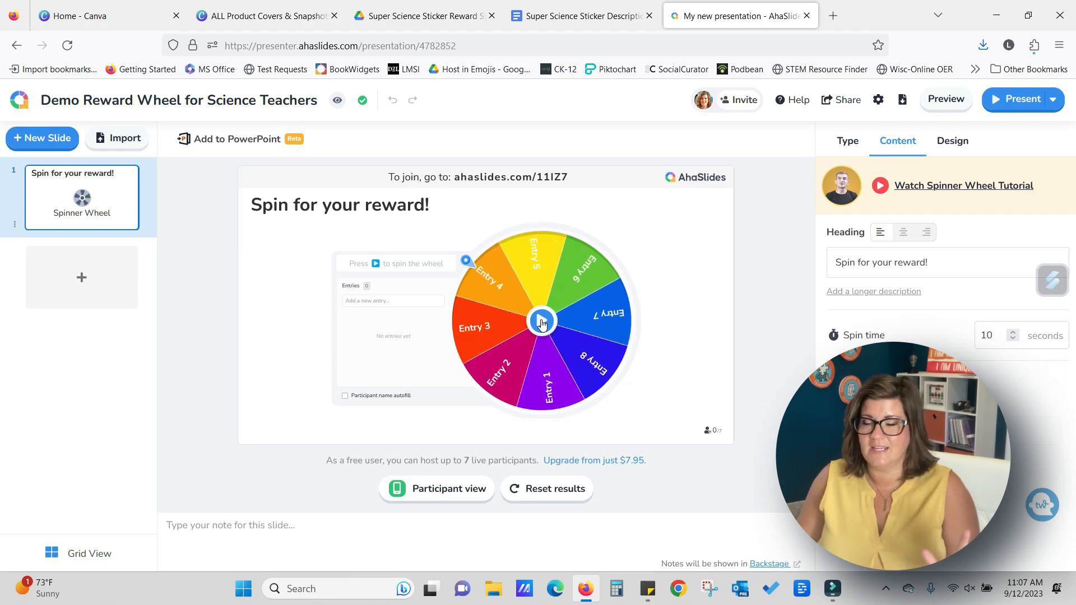
# Step: Add "piece of candy" as the first entry on the spinner wheel
pyautogui.click(364, 302)
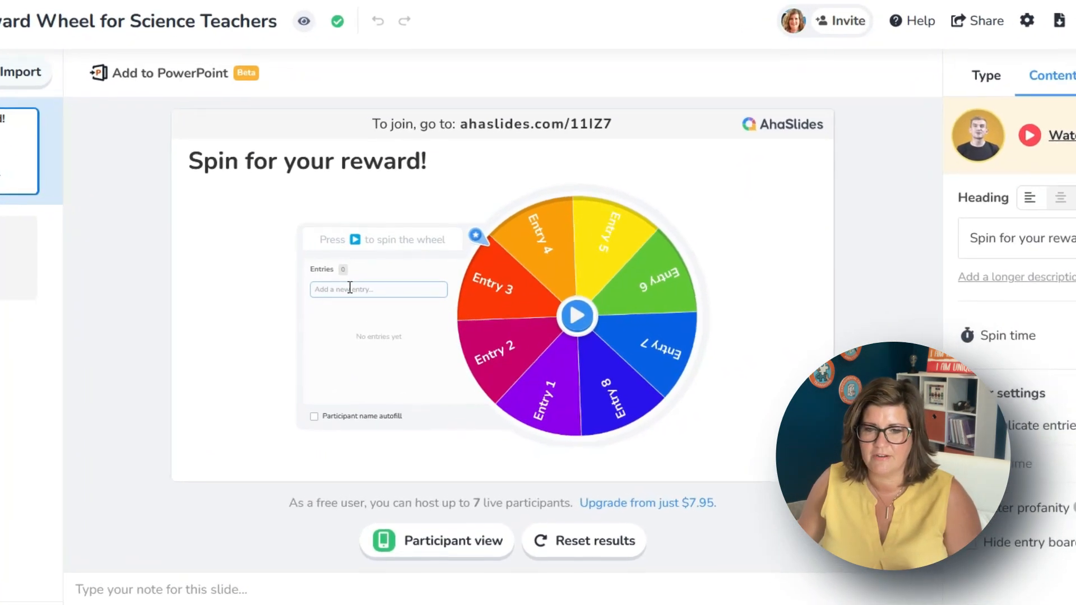
pyautogui.click(350, 287)
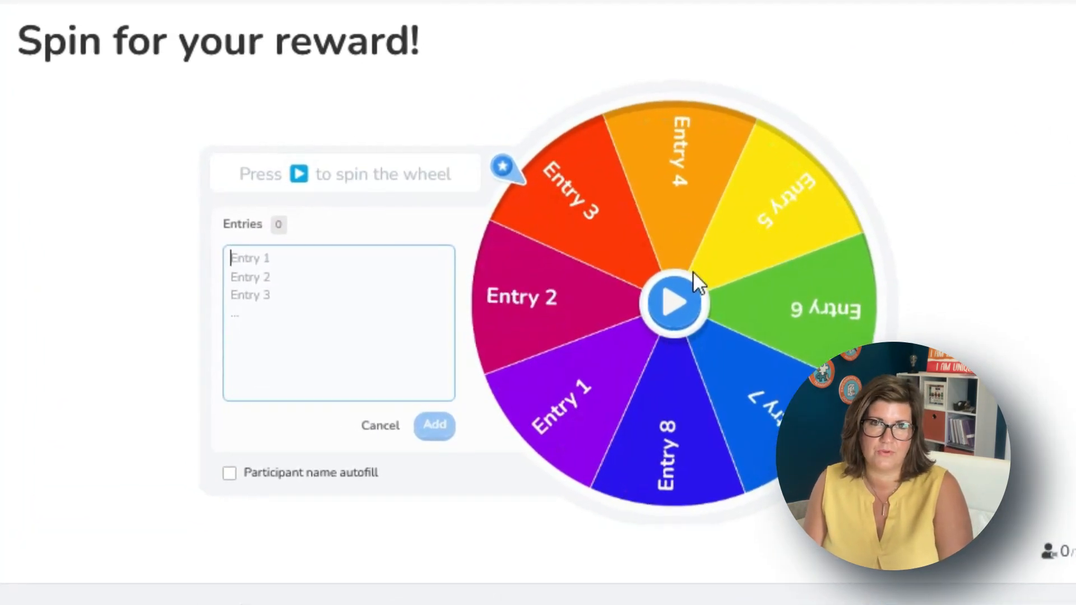
pyautogui.write('cand')
pyautogui.press('BackSpace')
pyautogui.press('BackSpace')
pyautogui.press('BackSpace')
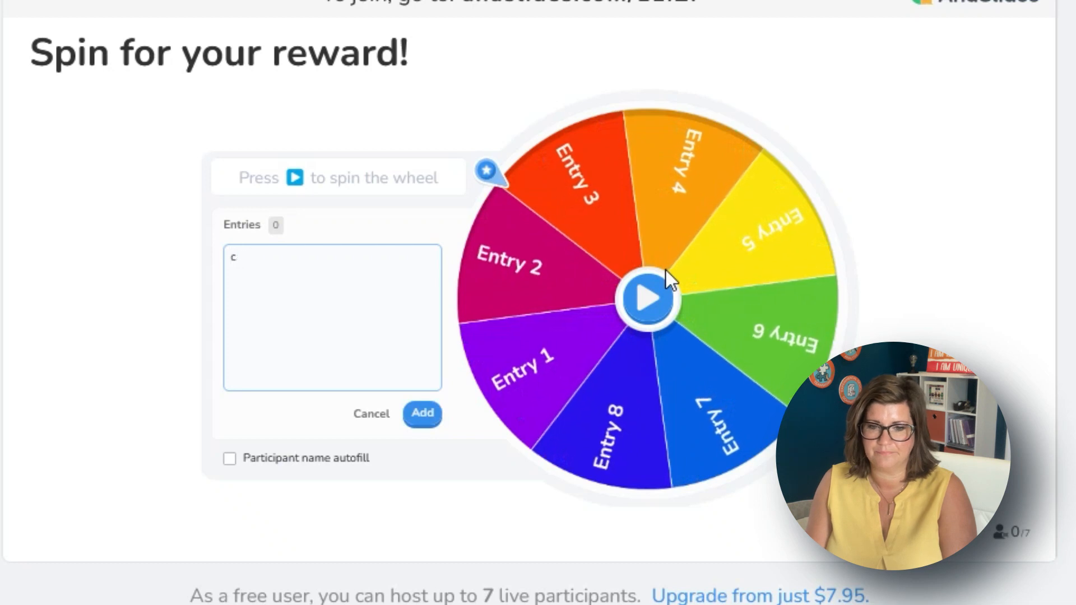
pyautogui.press('BackSpace')
pyautogui.write('piece of can')
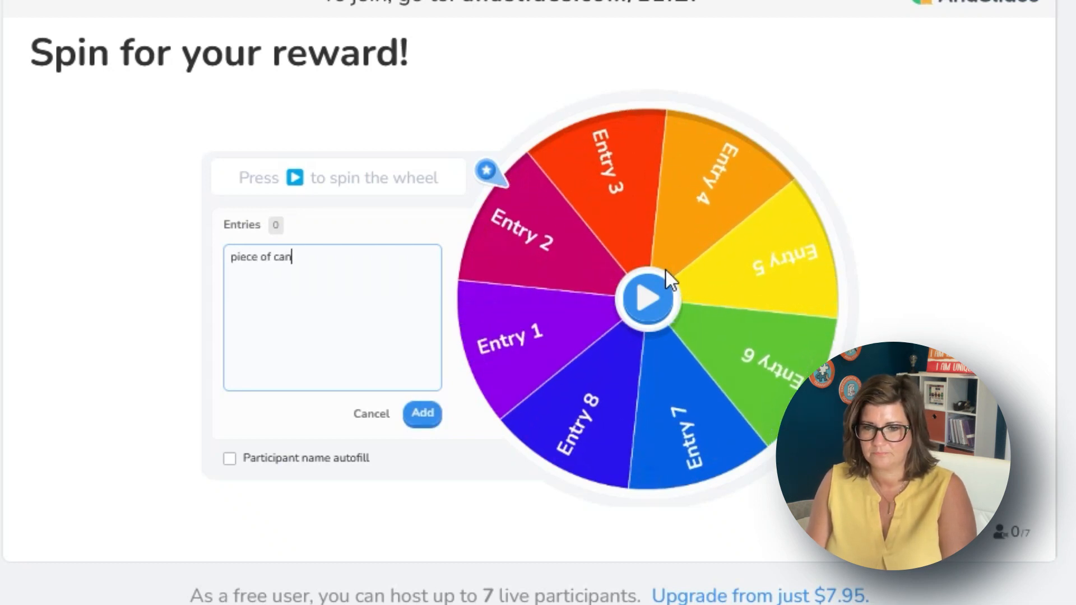
pyautogui.write('dy')
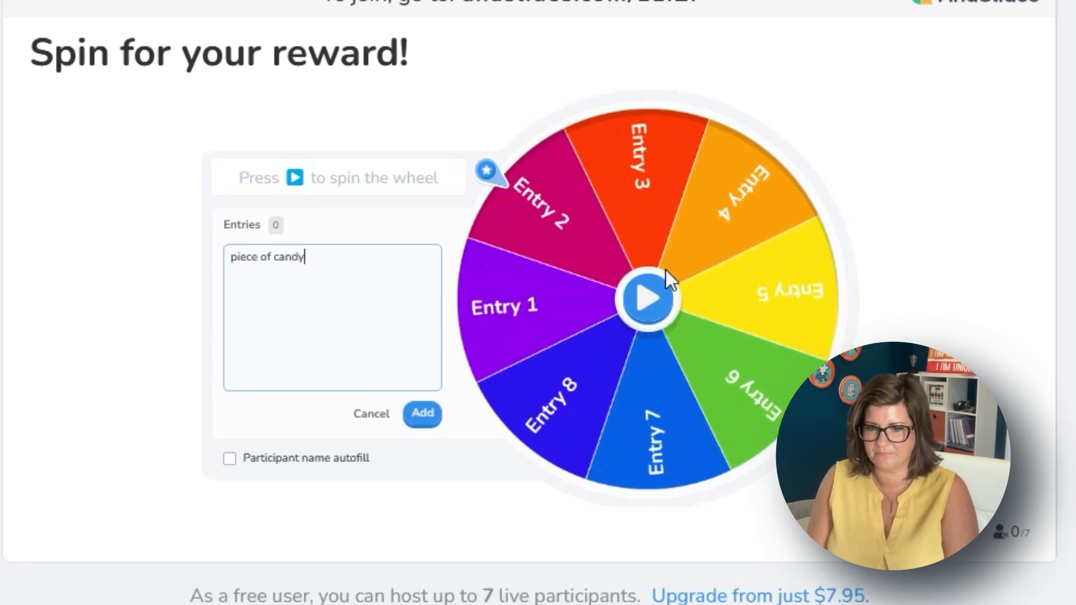
pyautogui.click(413, 416)
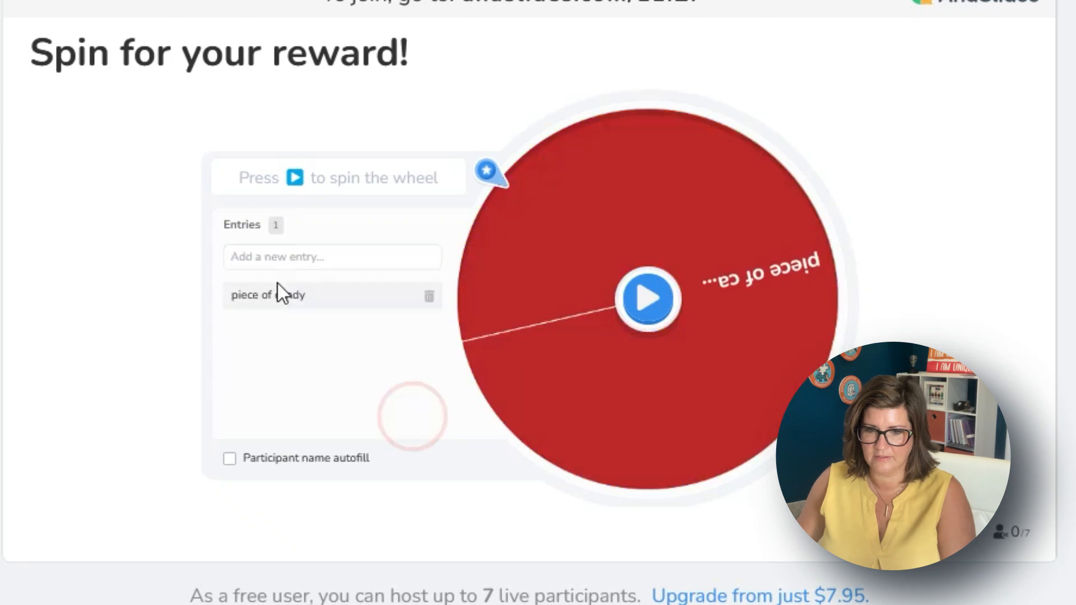
# Step: Add the entries "homework pass" and "1/2 homework pass" to the spinner wheel
pyautogui.click(295, 256)
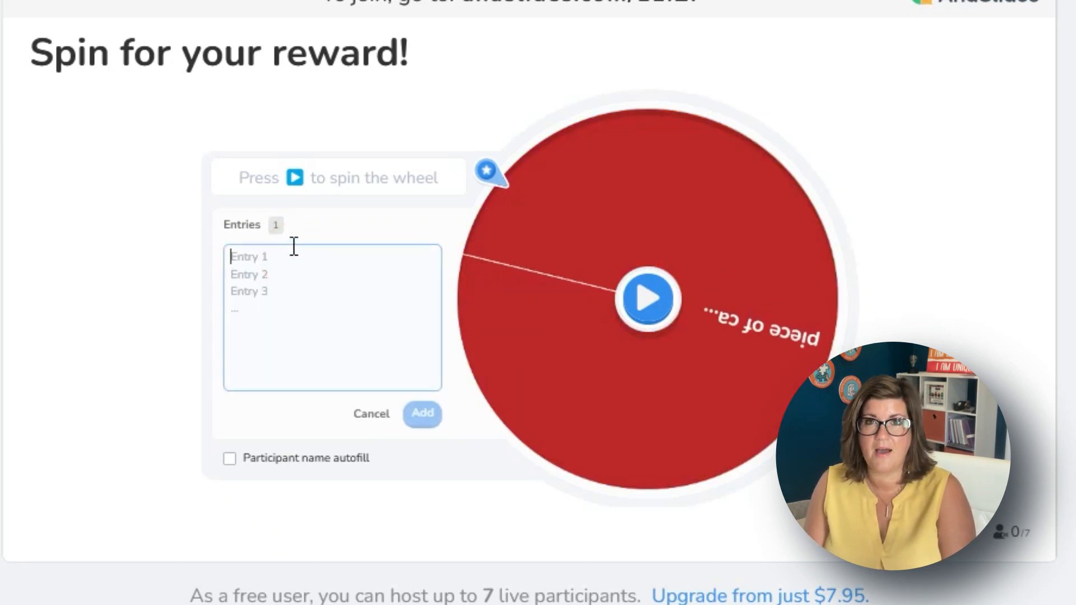
pyautogui.write('homework pass')
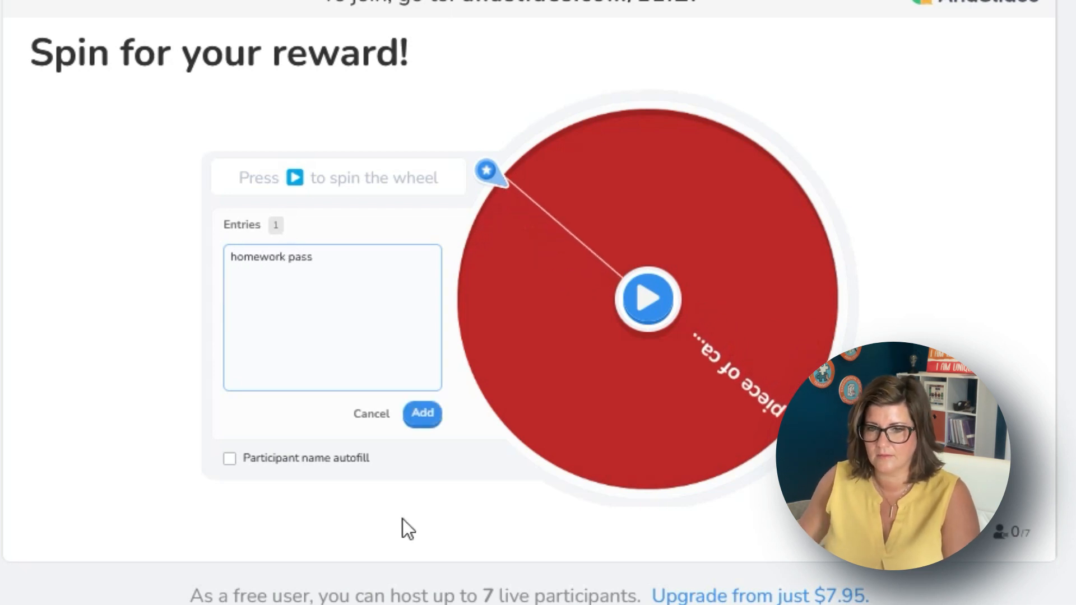
pyautogui.click(423, 413)
pyautogui.click(340, 260)
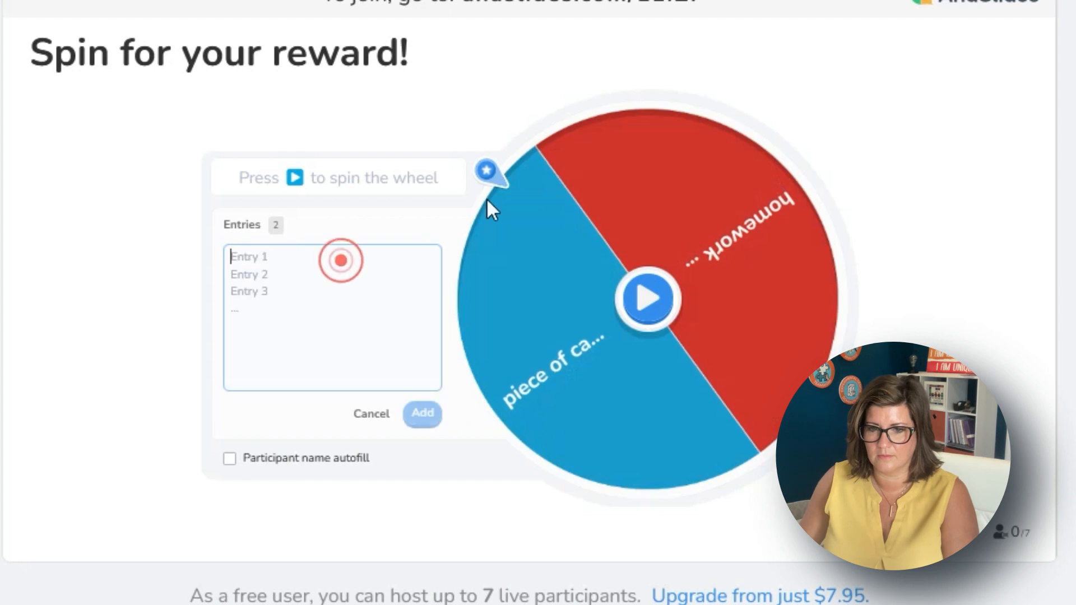
pyautogui.write('1/2 homework pass')
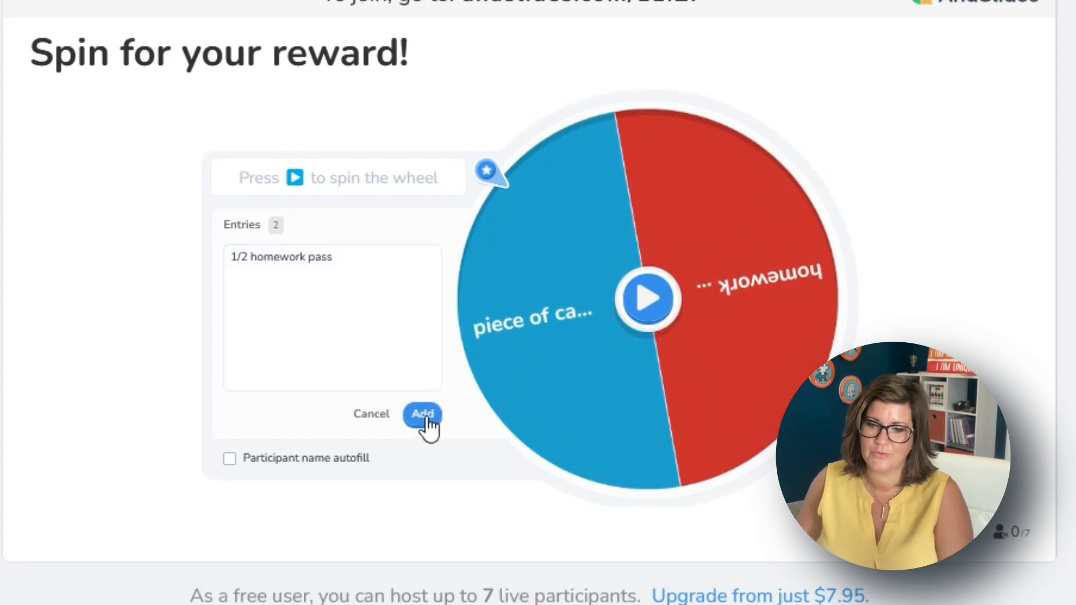
pyautogui.click(424, 415)
# Step: Add the entry "late homework submission" to the spinner wheel
pyautogui.click(344, 257)
pyautogui.click(345, 264)
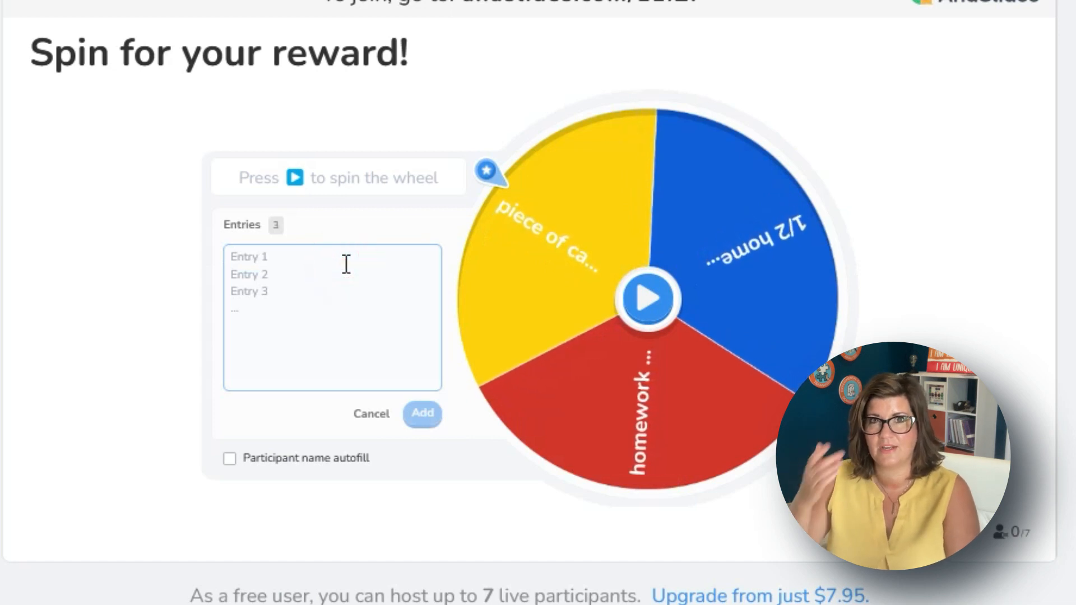
pyautogui.write('late homework submission p')
pyautogui.press('BackSpace')
pyautogui.press('BackSpace')
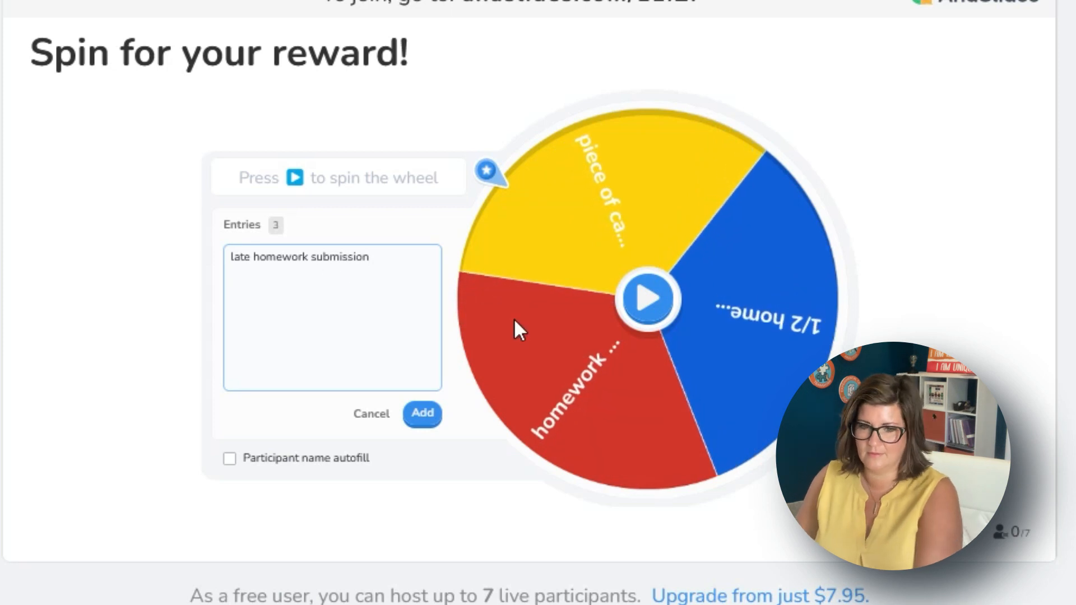
pyautogui.click(422, 414)
# Step: Add the entry "share a video with the class" to the spinner wheel
pyautogui.click(331, 252)
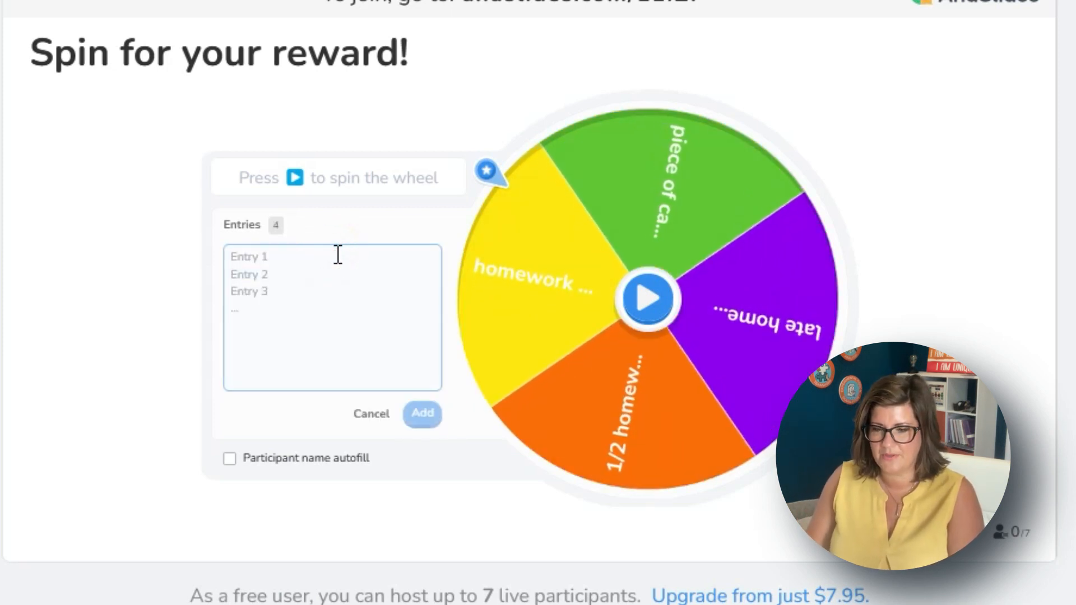
pyautogui.write('share a video w')
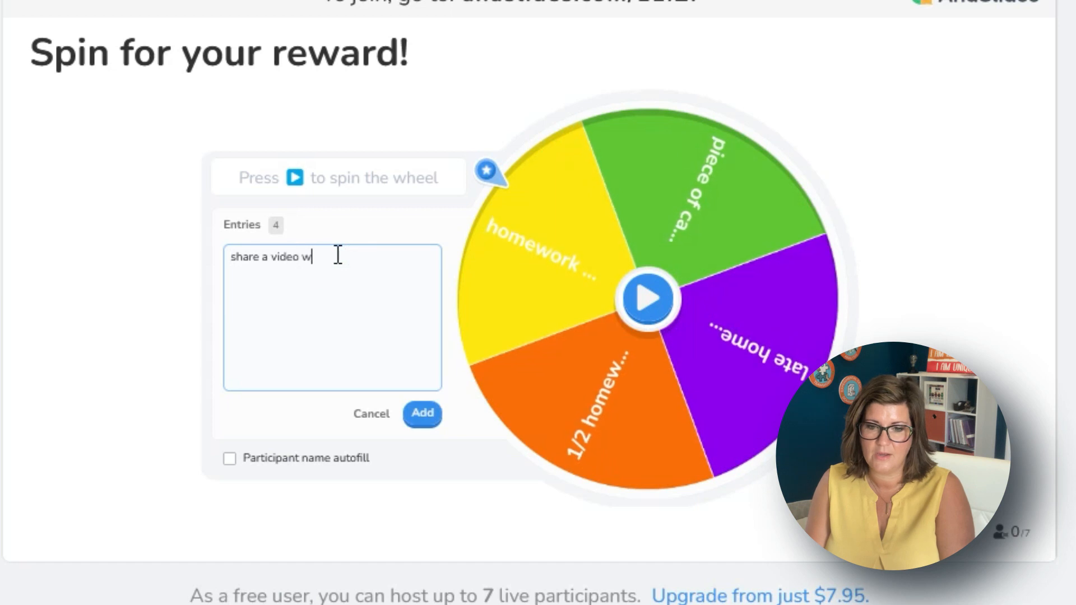
pyautogui.write('ith the class')
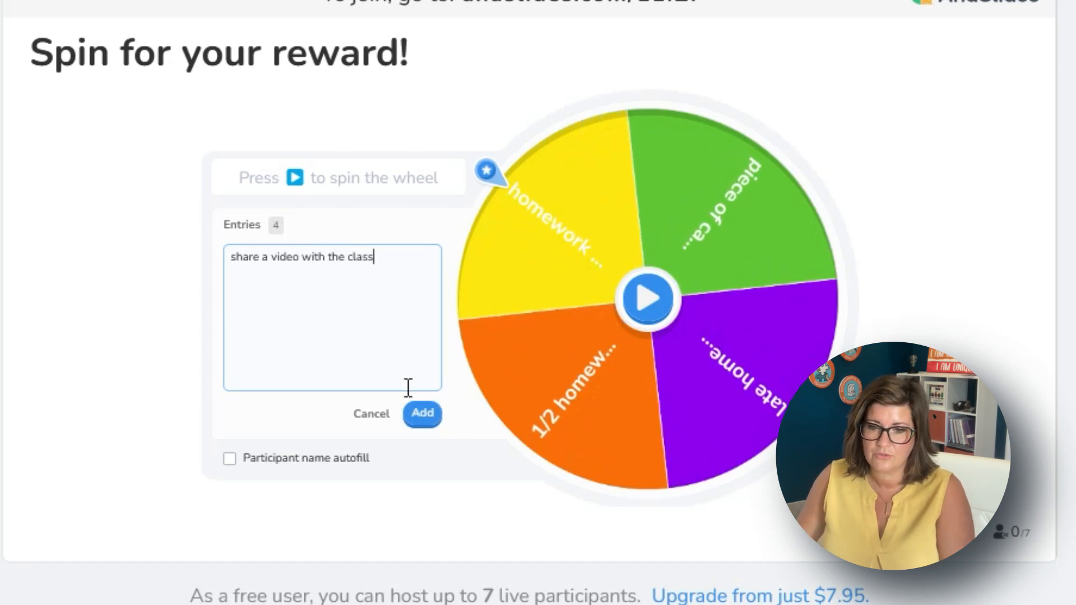
pyautogui.click(423, 413)
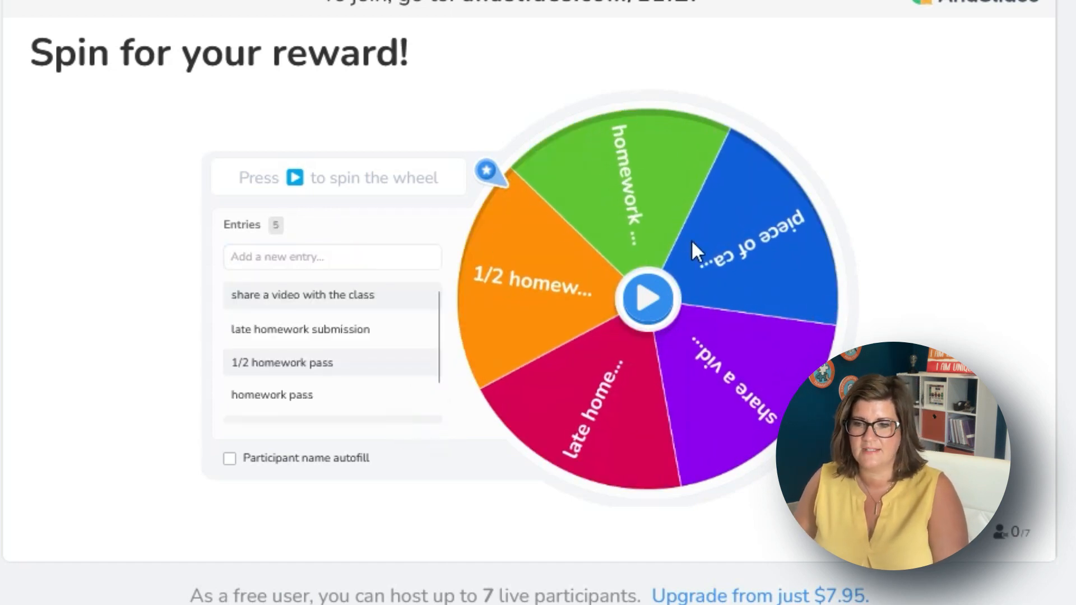
pyautogui.click(303, 256)
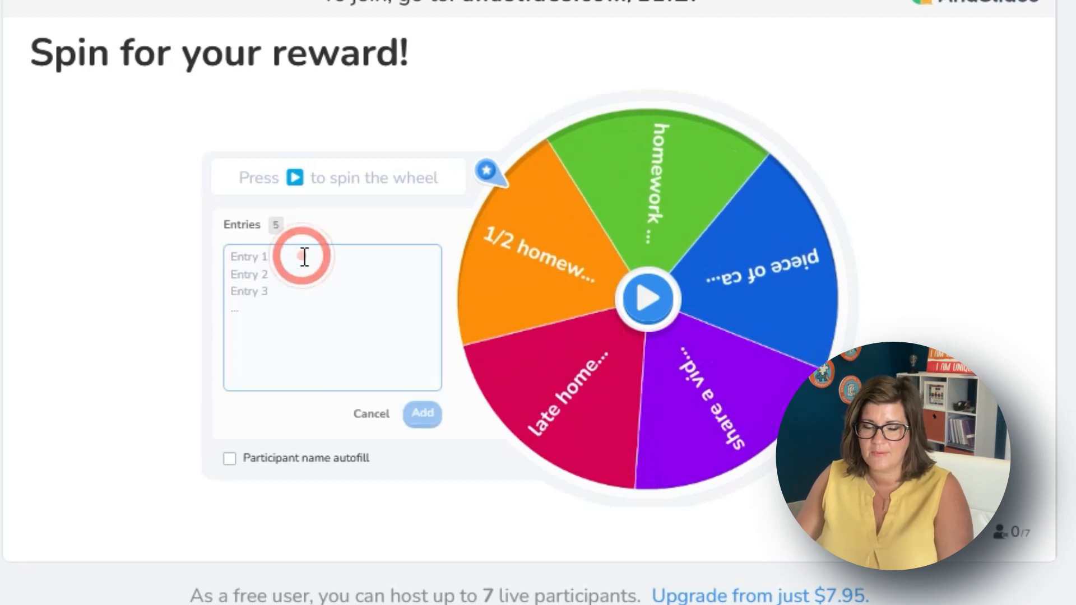
pyautogui.click(461, 428)
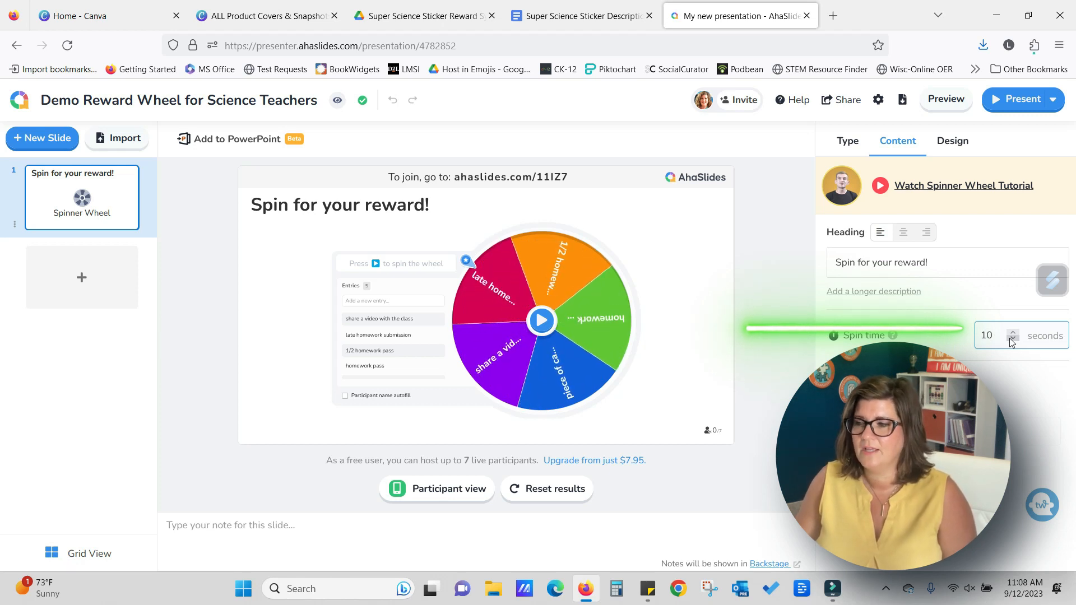
# Step: Set the wheel's spin time to 5 seconds and spin it as a test
pyautogui.write('5')
pyautogui.click(542, 323)
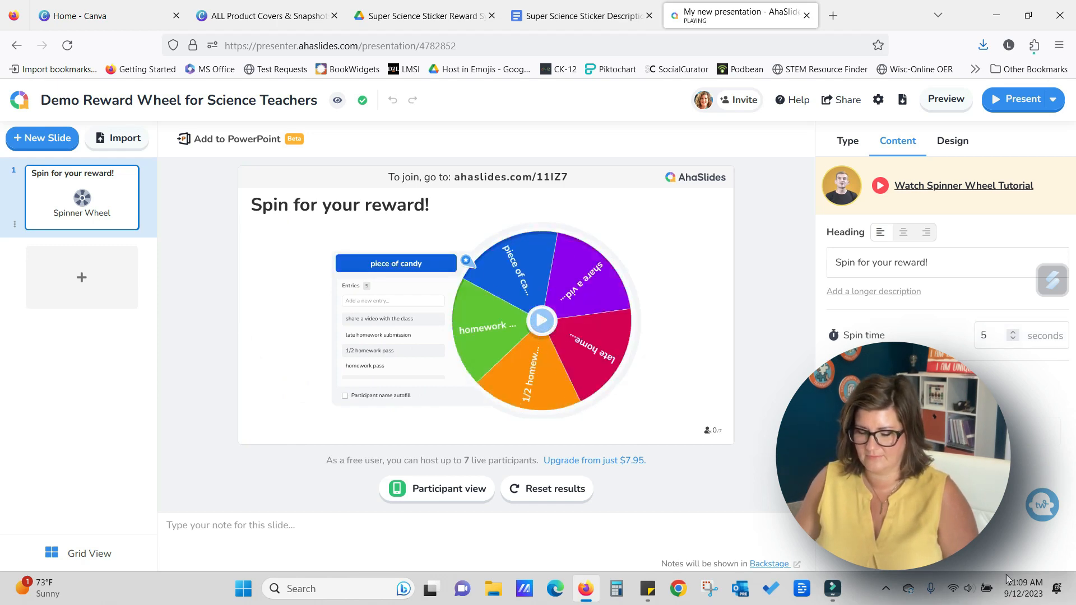
# Step: Raise the computer's sound volume to 52 and close the wheel's result pop-up
pyautogui.click(971, 589)
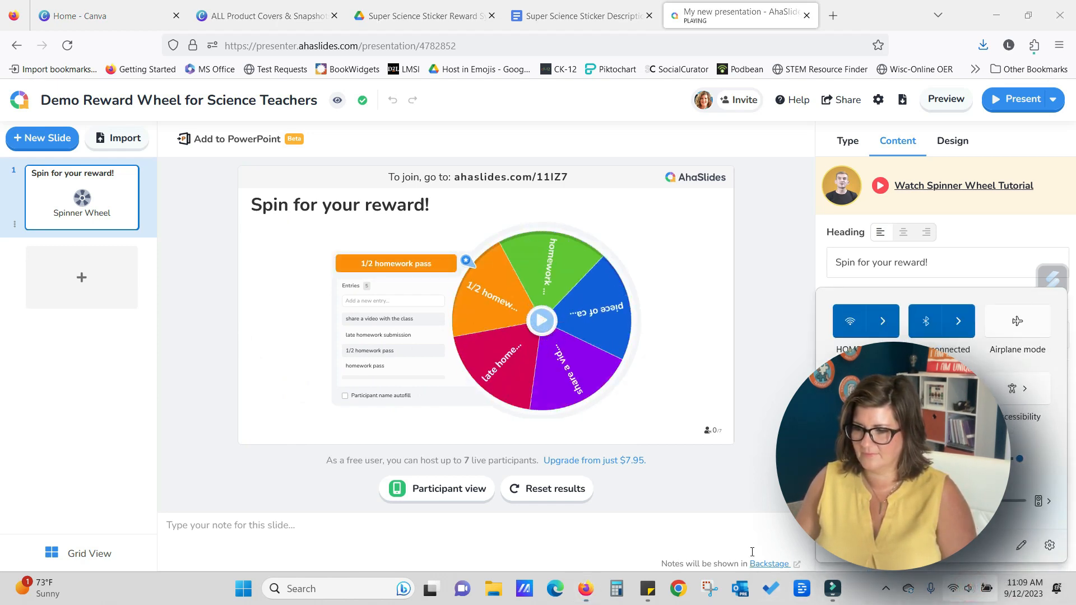
pyautogui.click(768, 472)
pyautogui.press('XF86AudioRaiseVolume')
pyautogui.press('XF86AudioRaiseVolume')
pyautogui.press('XF86AudioRaiseVolume')
pyautogui.press('XF86AudioRaiseVolume')
pyautogui.press('XF86AudioRaiseVolume')
pyautogui.press('XF86AudioRaiseVolume')
pyautogui.press('XF86AudioRaiseVolume')
pyautogui.press('XF86AudioRaiseVolume')
pyautogui.press('XF86AudioRaiseVolume')
pyautogui.press('XF86AudioRaiseVolume')
pyautogui.press('XF86AudioRaiseVolume')
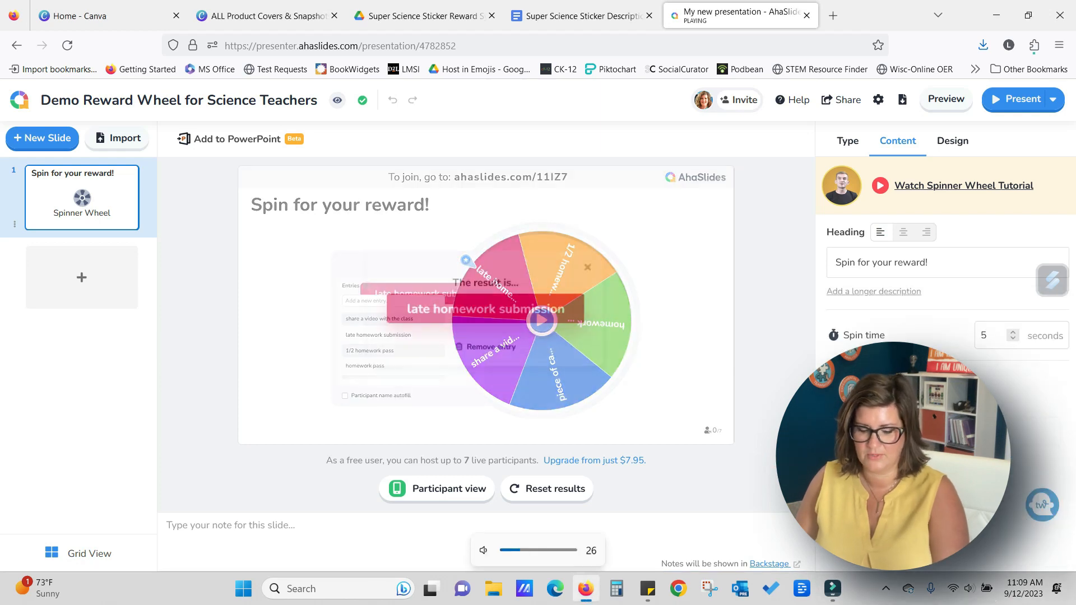
pyautogui.press('XF86AudioRaiseVolume')
pyautogui.press('XF86AudioRaiseVolume')
pyautogui.press('XF86AudioRaiseVolume')
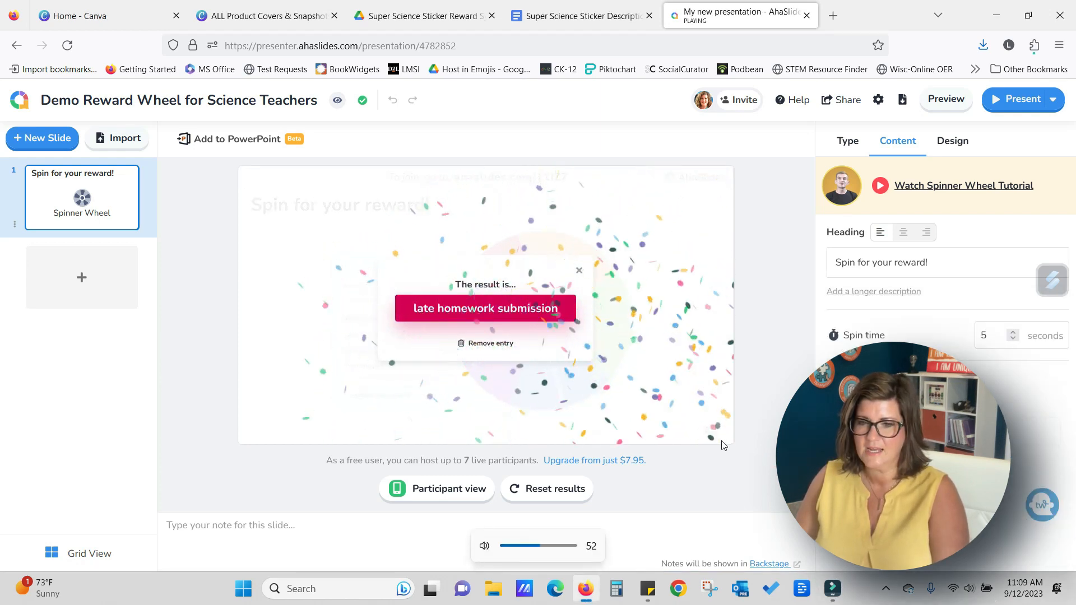
pyautogui.click(579, 272)
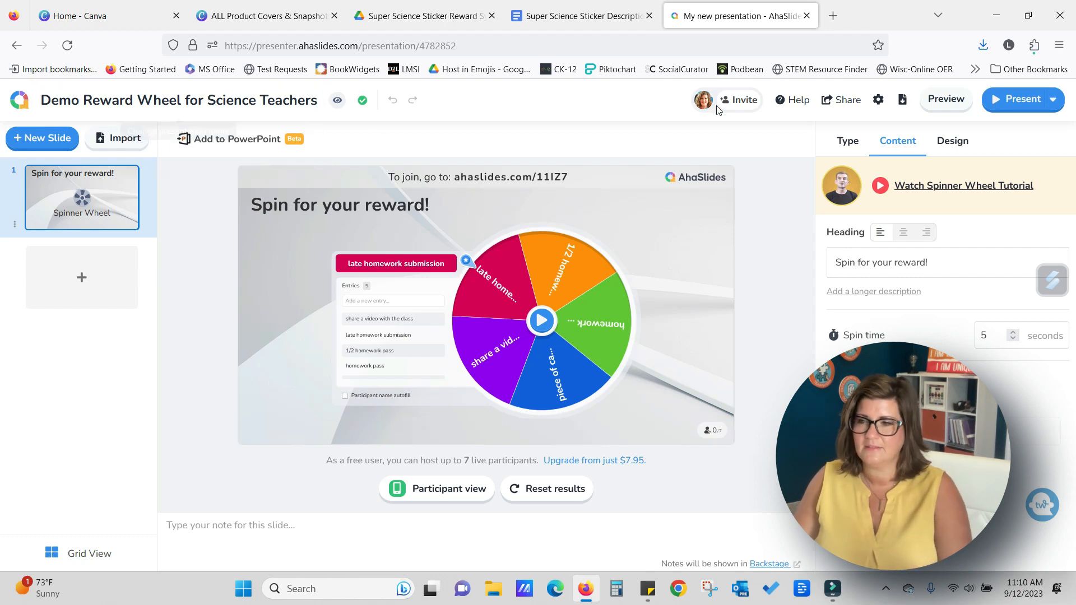
# Step: Examine the options for sharing the presentation with participants and the available presenting modes
pyautogui.click(842, 106)
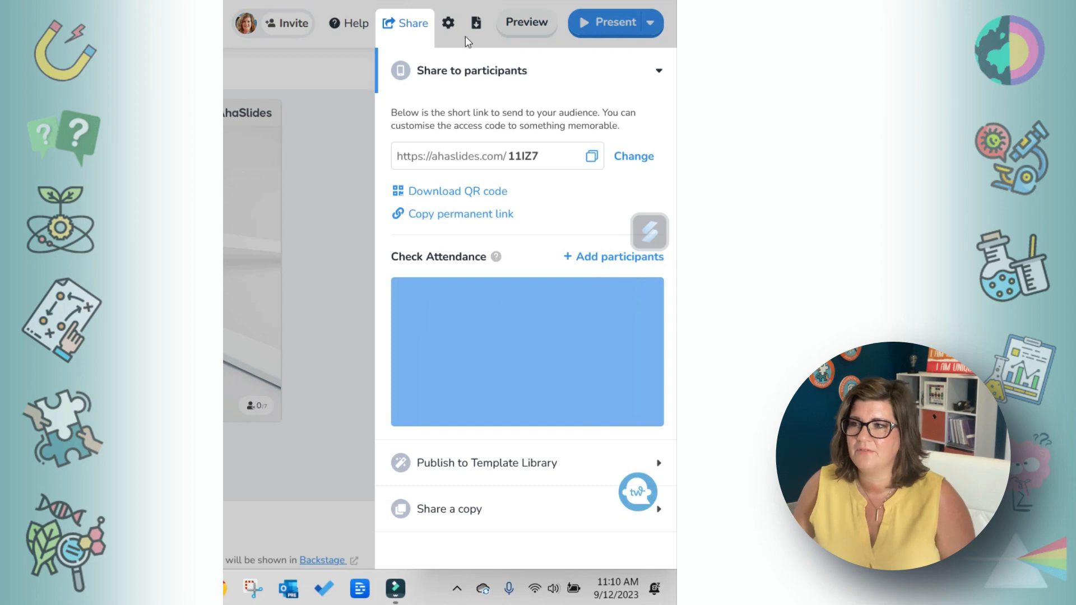
pyautogui.click(898, 115)
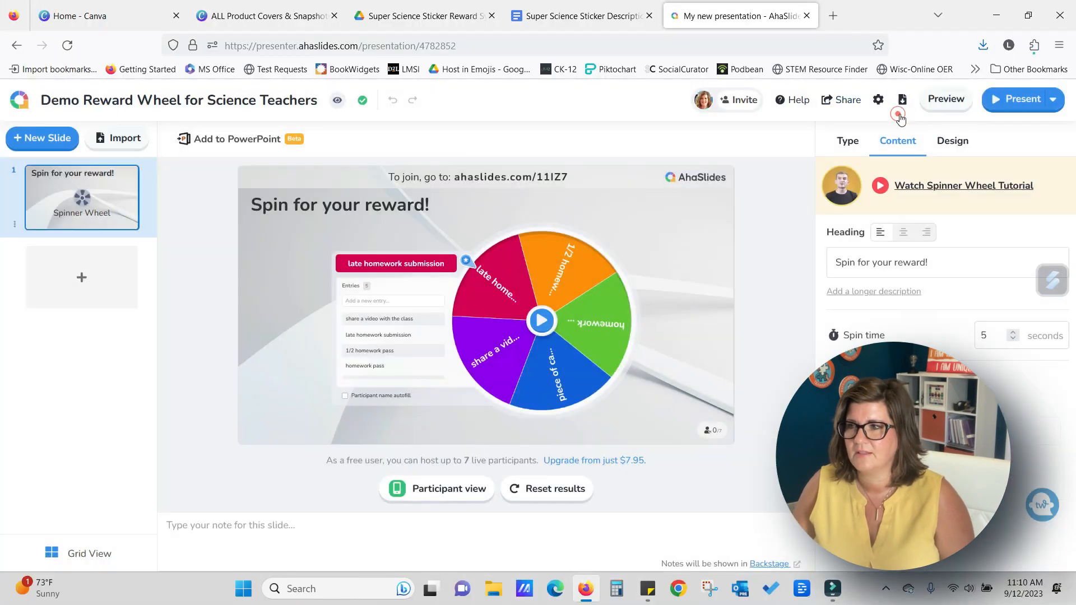
pyautogui.click(1053, 101)
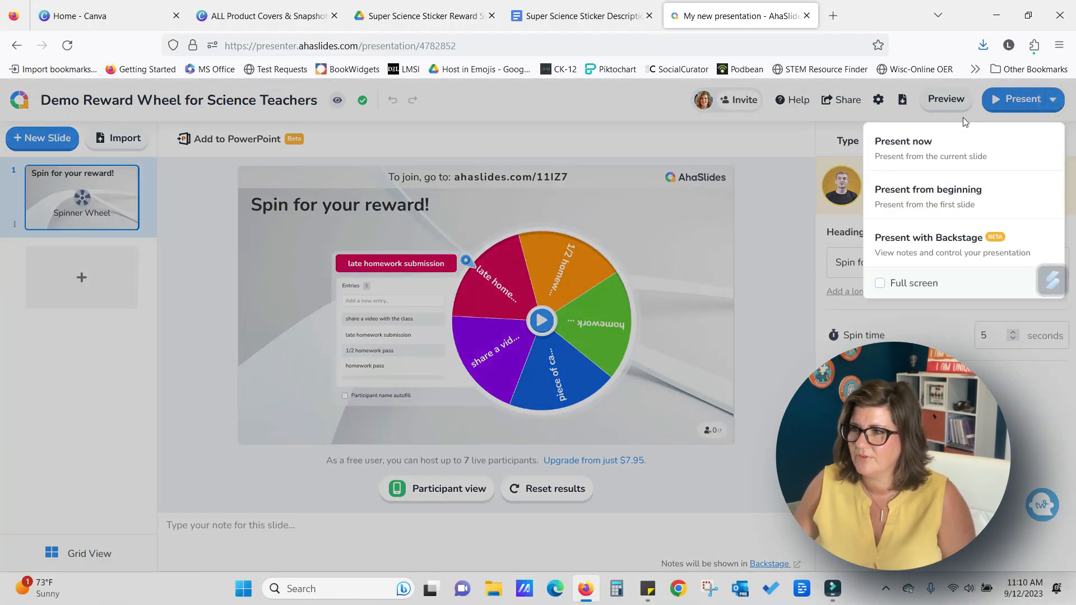
# Step: Leave the demo wheel for the list of presentations and open "Your saved Spinner Wheel"
pyautogui.click(824, 121)
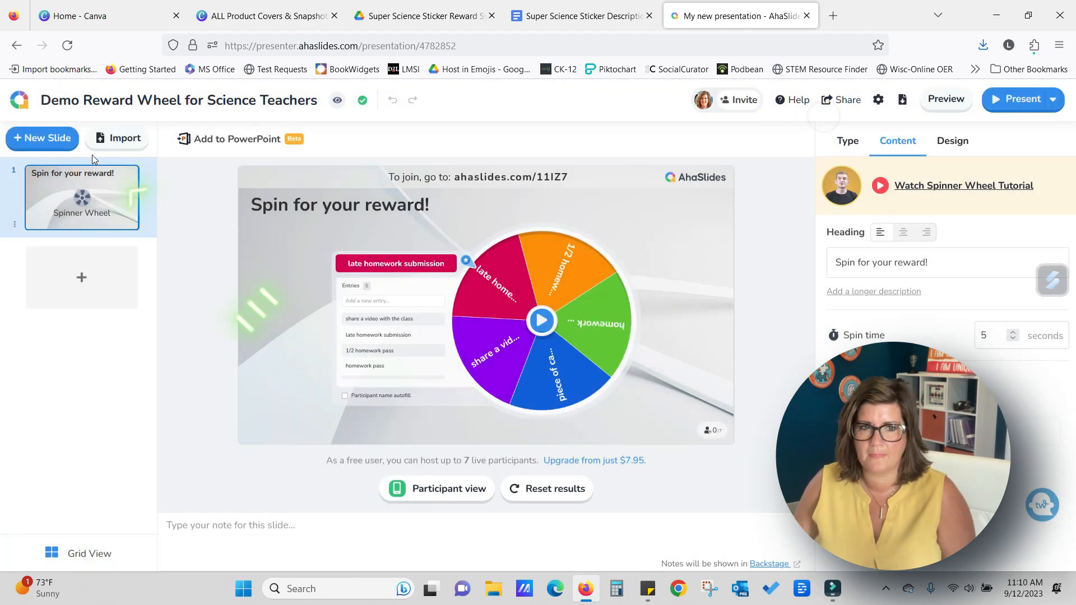
pyautogui.click(21, 104)
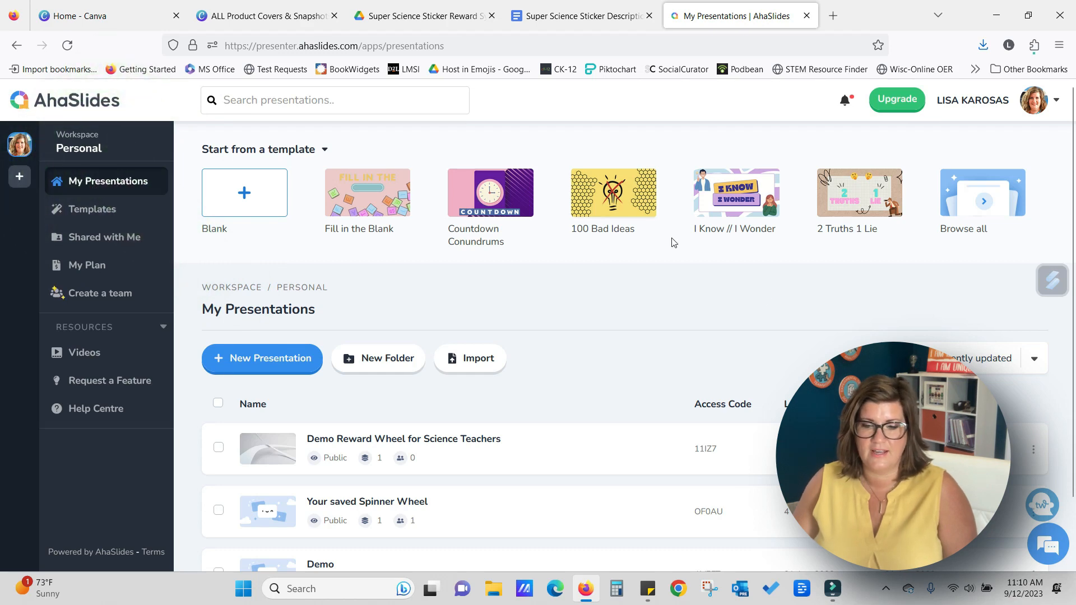
pyautogui.scroll(-2, 794, 337)
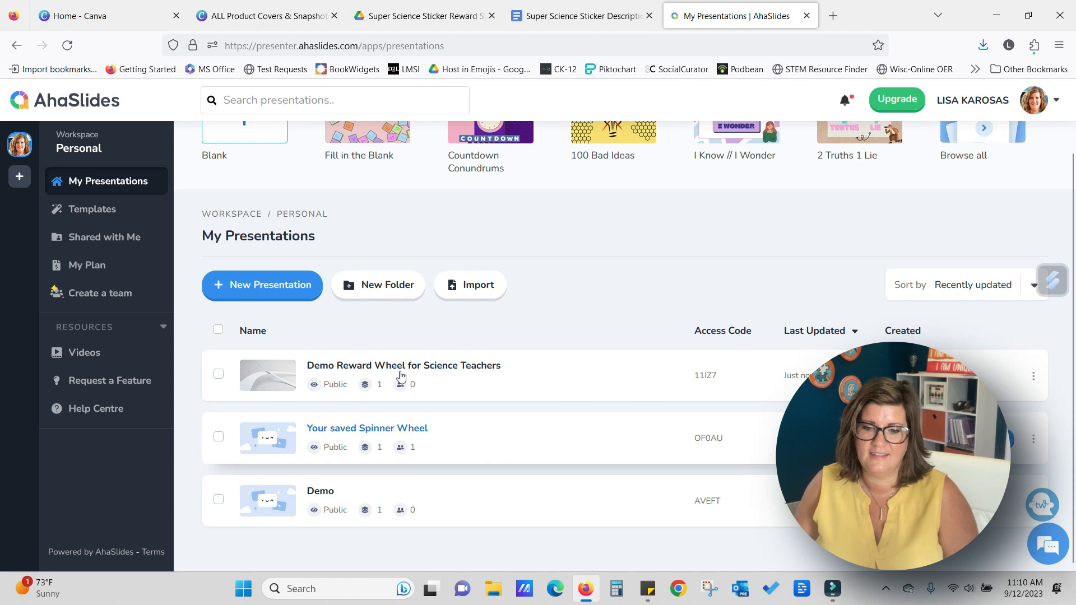
pyautogui.click(396, 431)
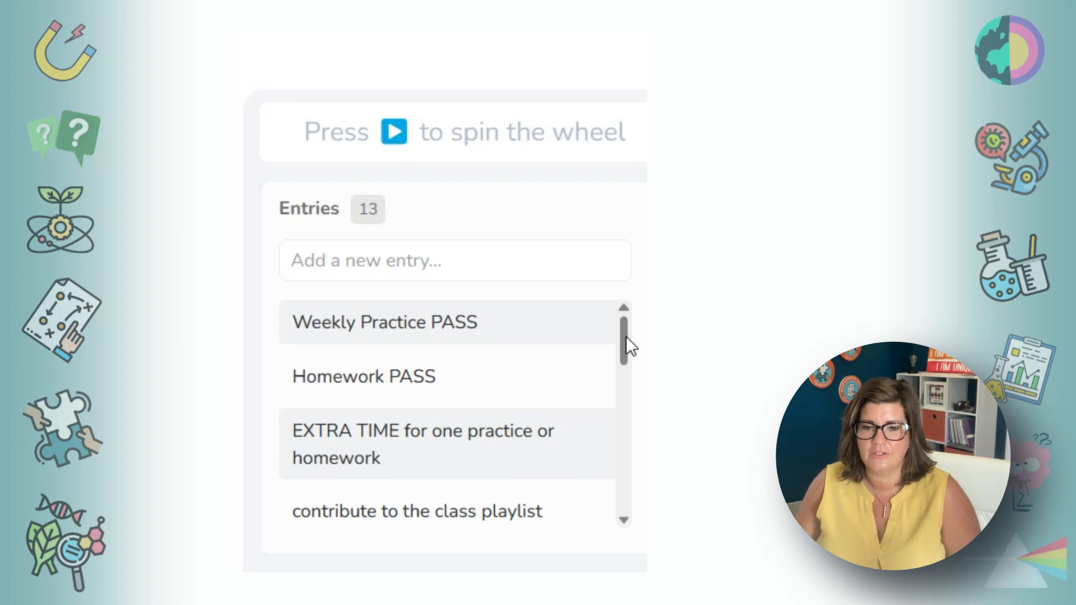
# Step: Look through the list of reward entries on the saved spinner wheel
pyautogui.moveTo(627, 336); pyautogui.dragTo(643, 145)
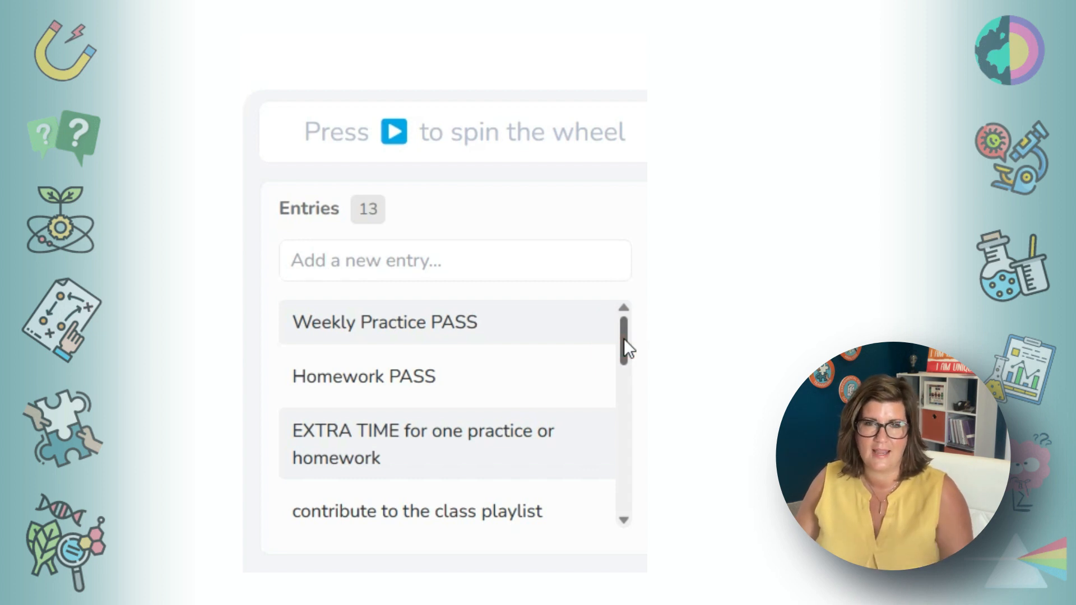
pyautogui.scroll(-2, 623, 341)
pyautogui.scroll(2, 624, 305)
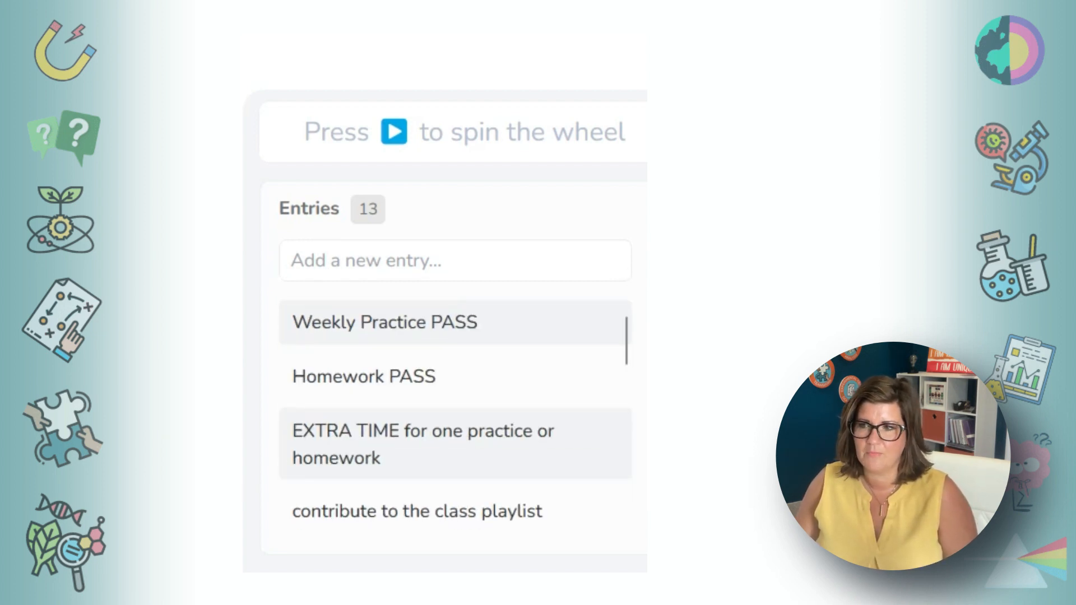